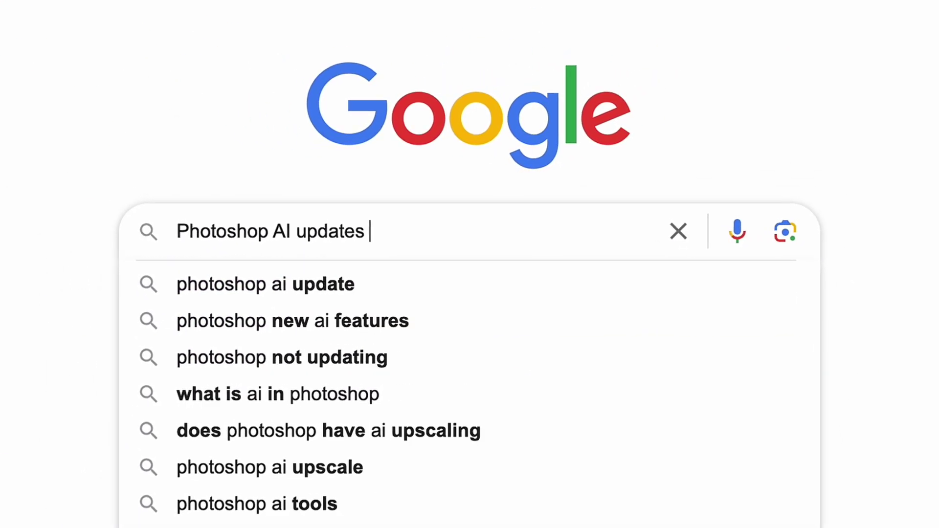
- Crop the canvas taller at the top and prompt Generative Expand with 'Field with trees and'
text(2024)
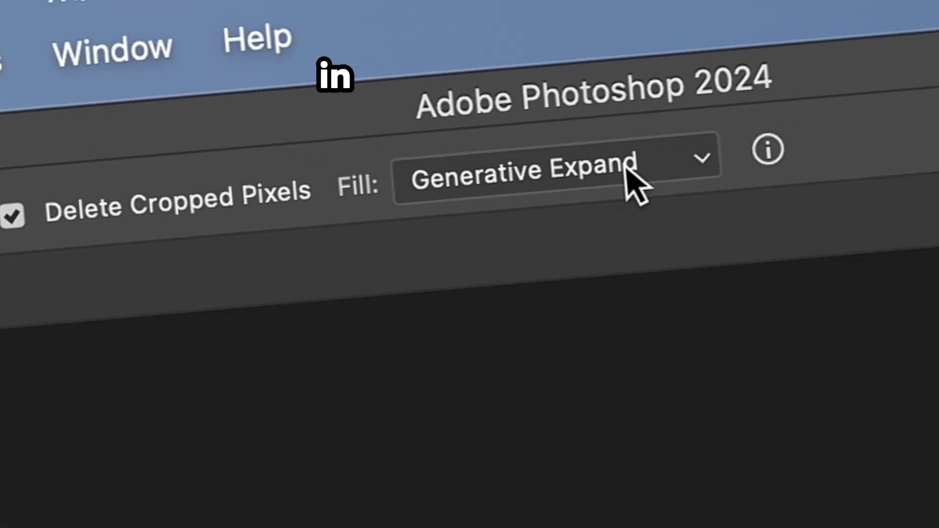
click(629, 178)
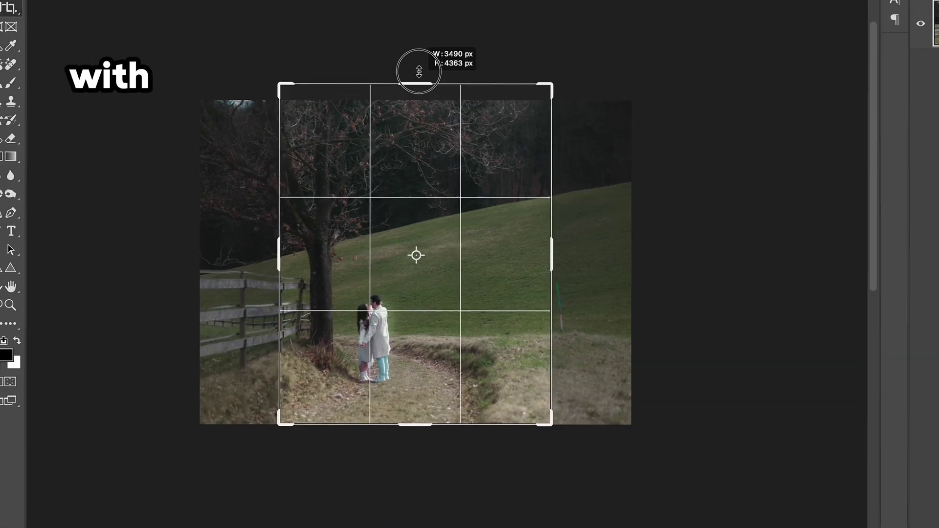
drag(419, 72, 419, 28)
key(Return)
text(Field with tre)
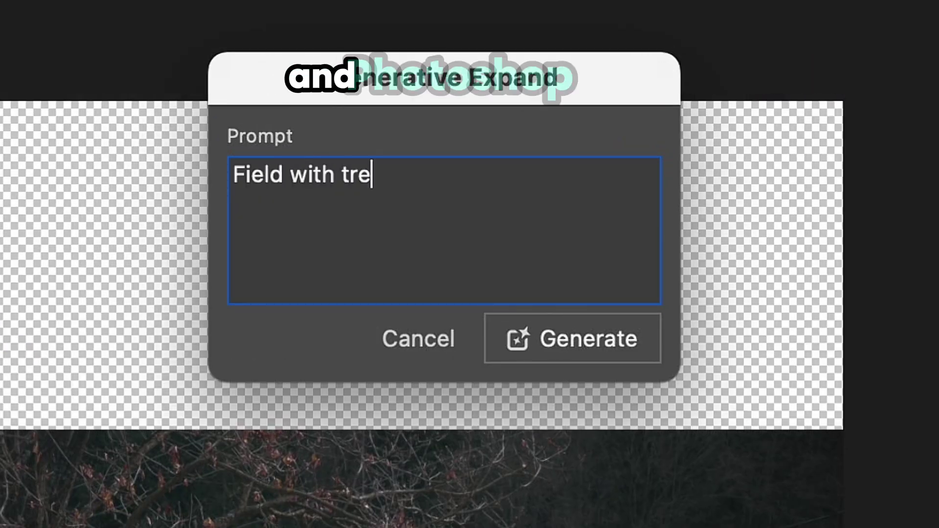
text(es and)
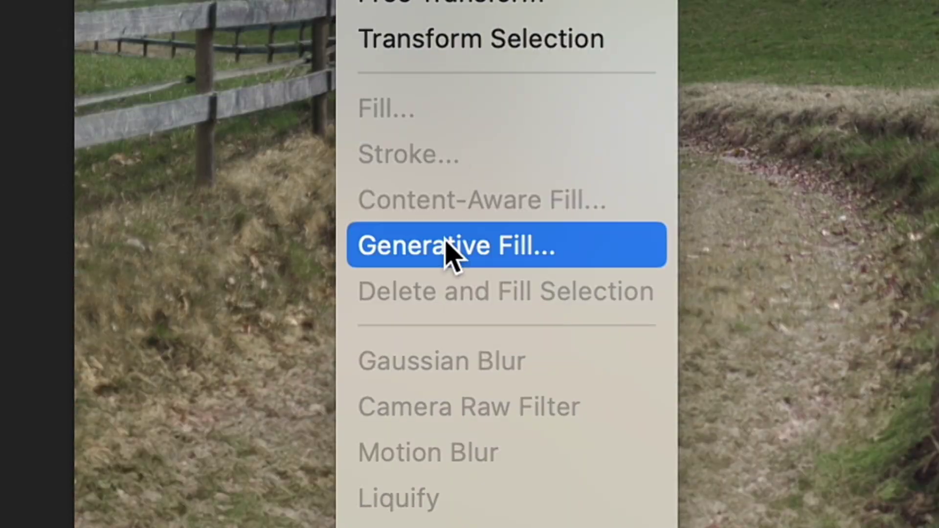
- Generate a 'Blooming' tree with white little flowers in the tree selection, then open the first variation's rating menu
click(447, 252)
text(Blooming tree with white little flower)
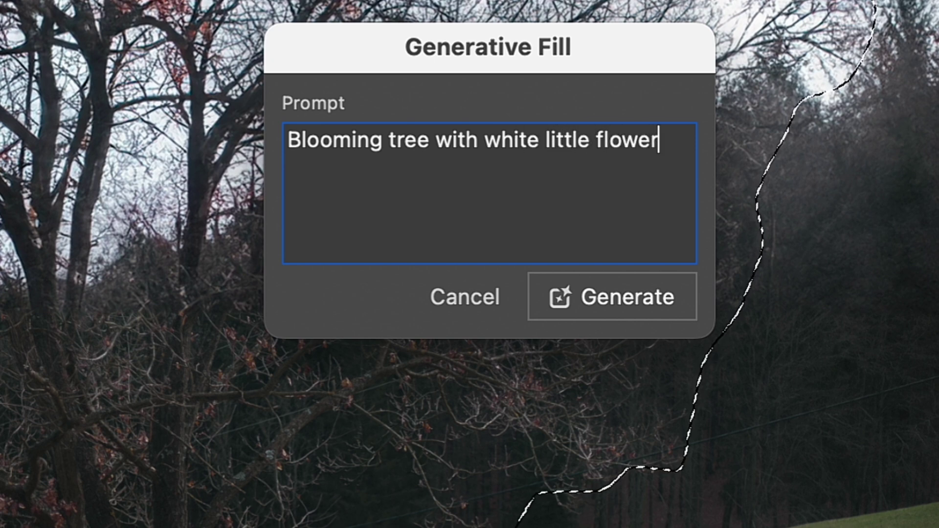
click(628, 310)
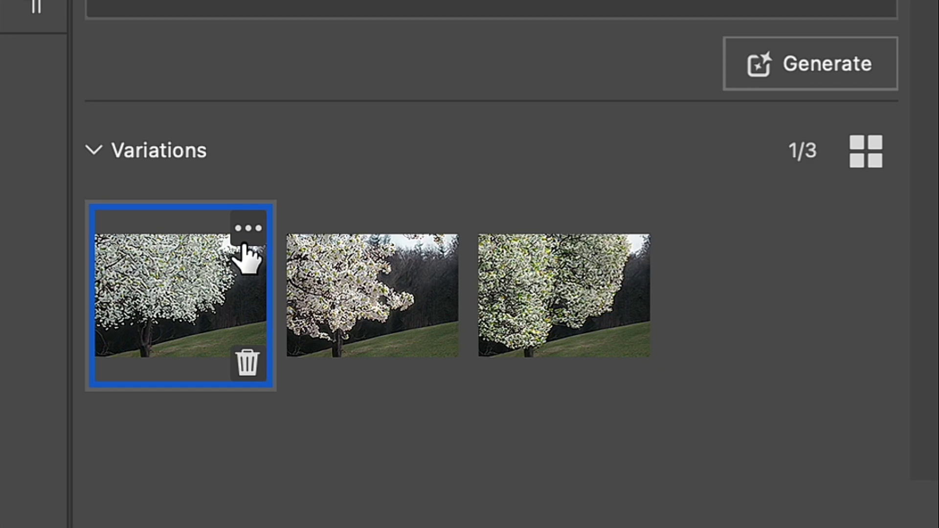
click(451, 326)
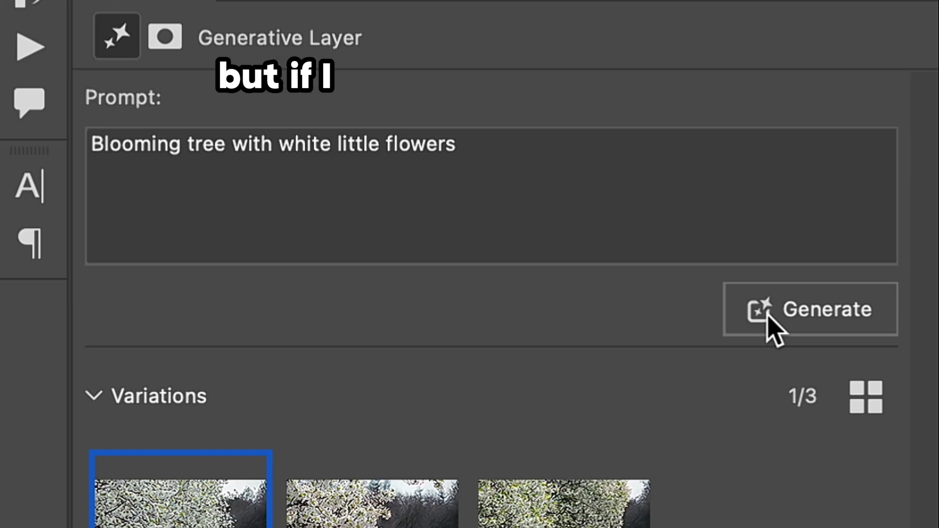
- Generate more tree variations, preview the second and fourth, then regenerate with the edited prompt
click(768, 68)
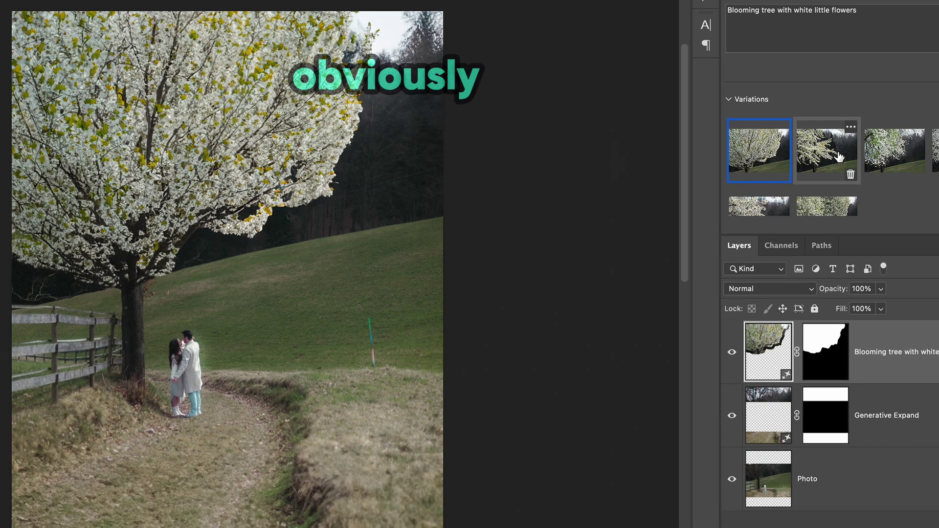
click(830, 154)
click(936, 150)
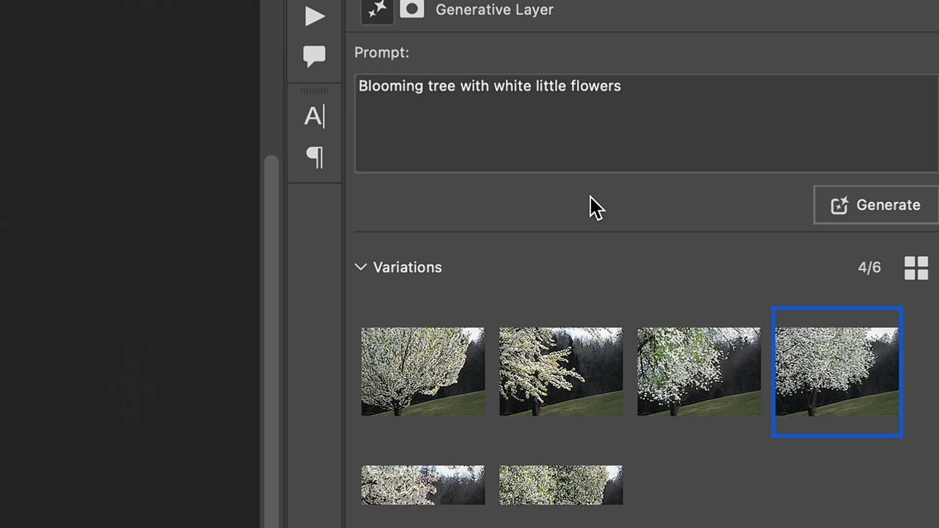
click(618, 94)
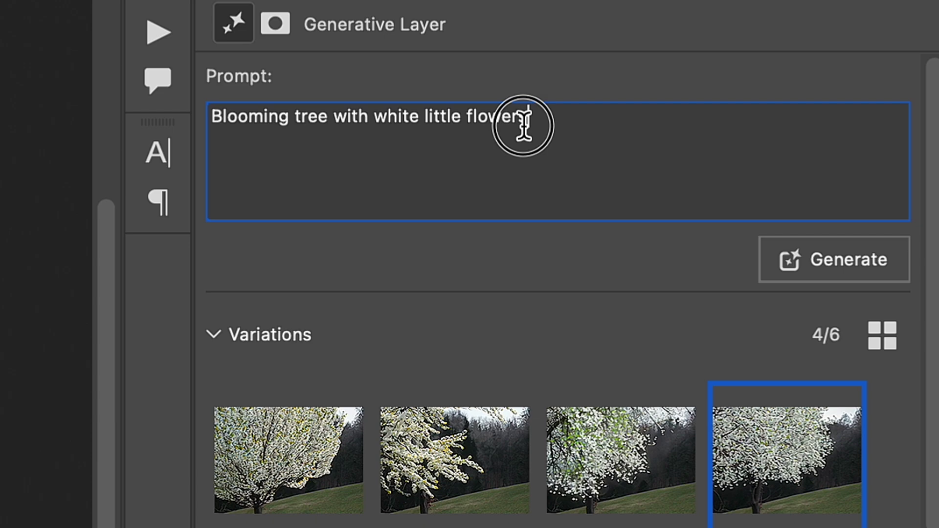
click(822, 267)
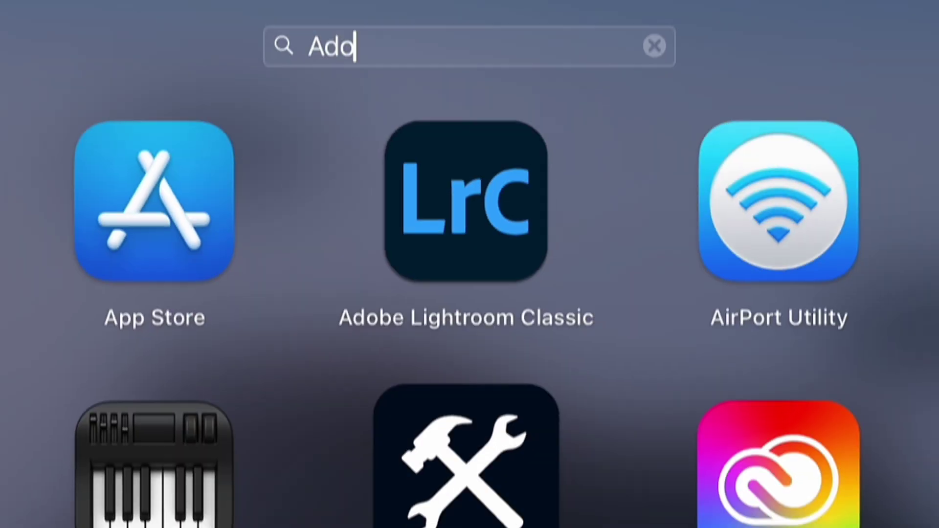
- Launch Photoshop (Beta), compare the second and third tree variations, and add a reference image
text(be photosho)
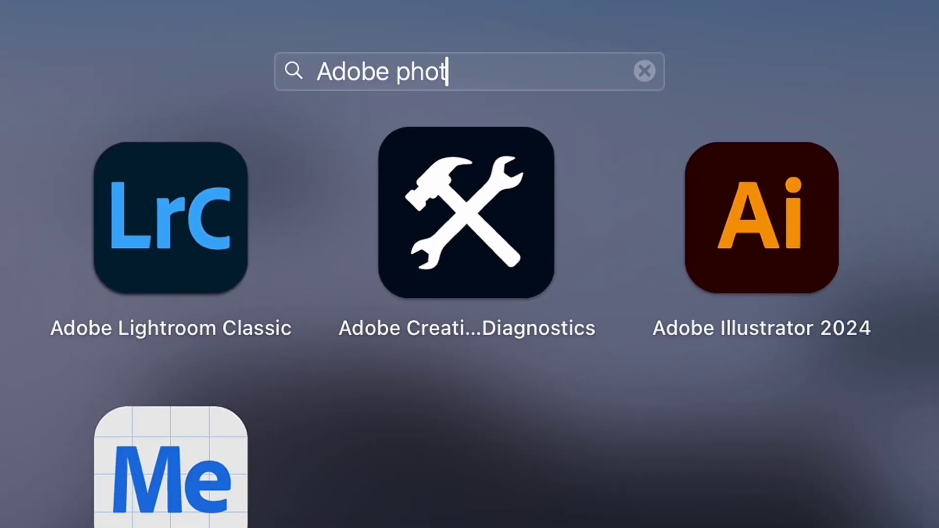
text(p (beta))
click(412, 230)
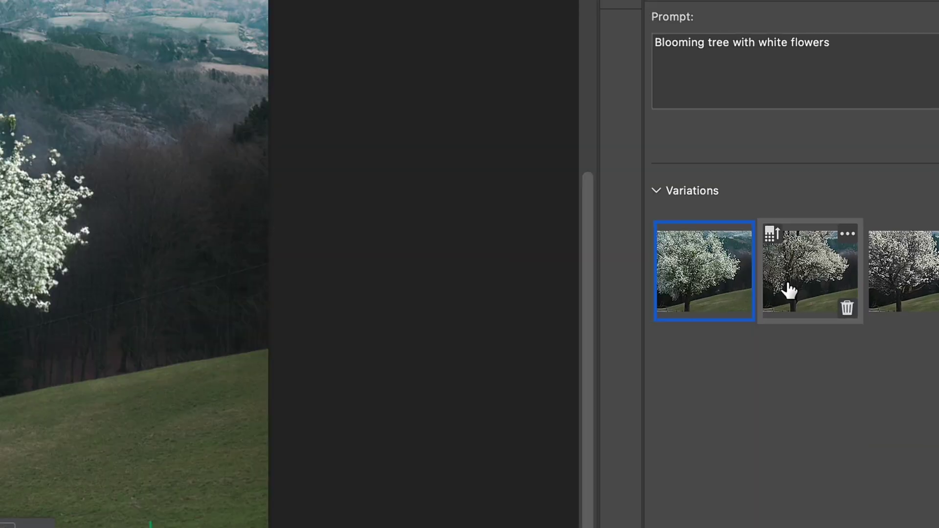
click(786, 289)
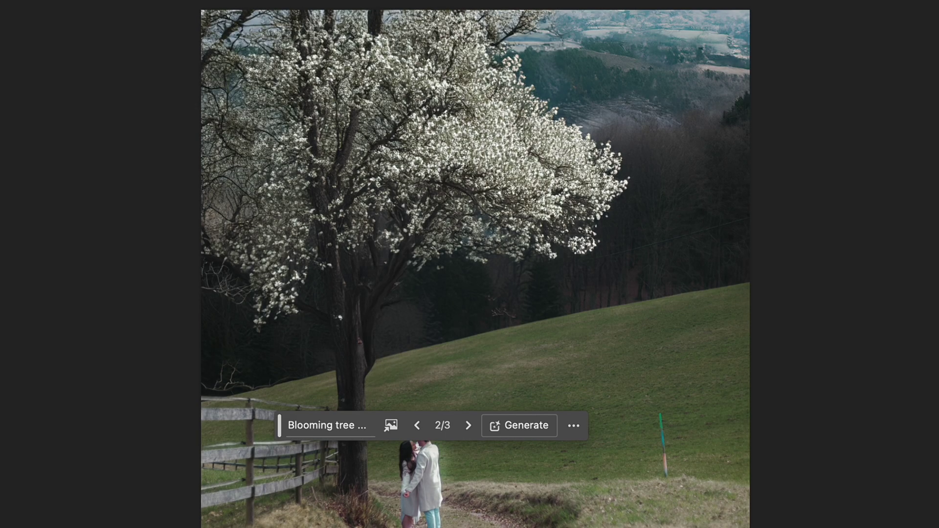
click(468, 425)
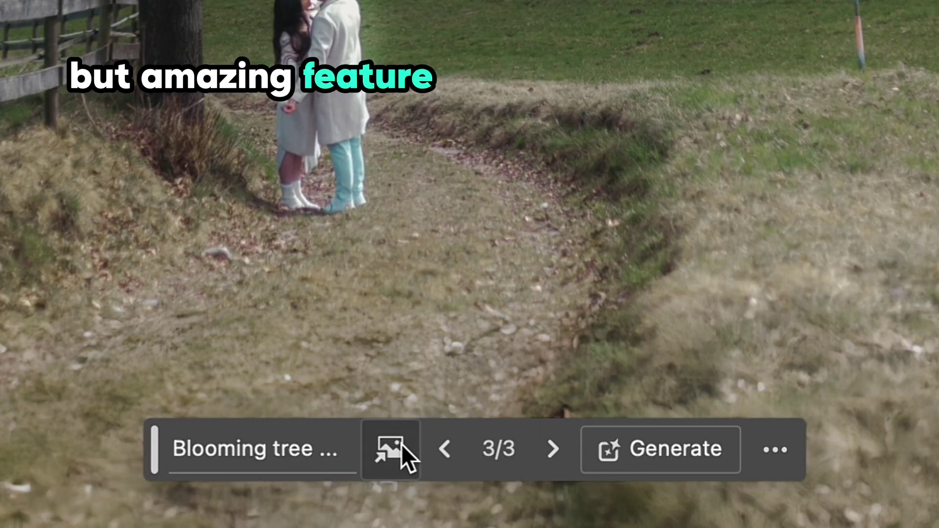
click(396, 450)
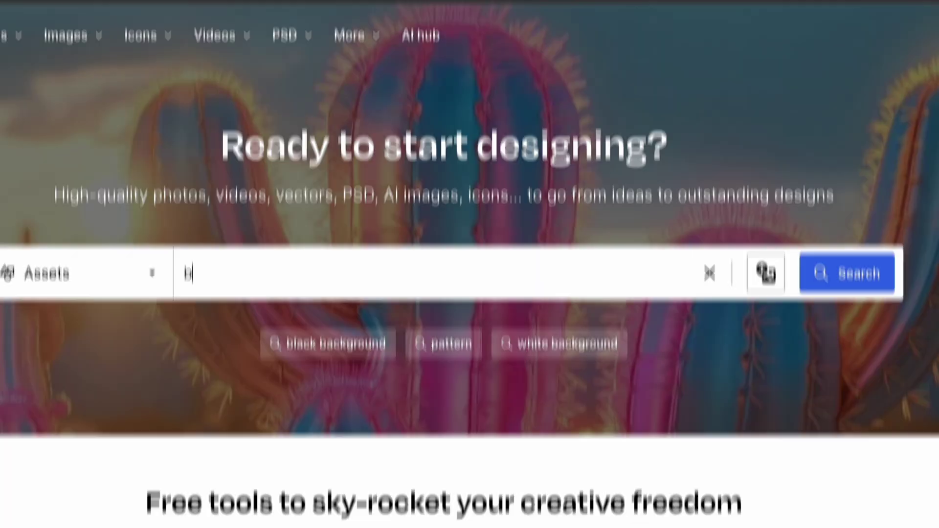
- Search Freepik for 'blooming tree with white flowers' and open the white blossom tree photo's page
text(looming tree with white flowers)
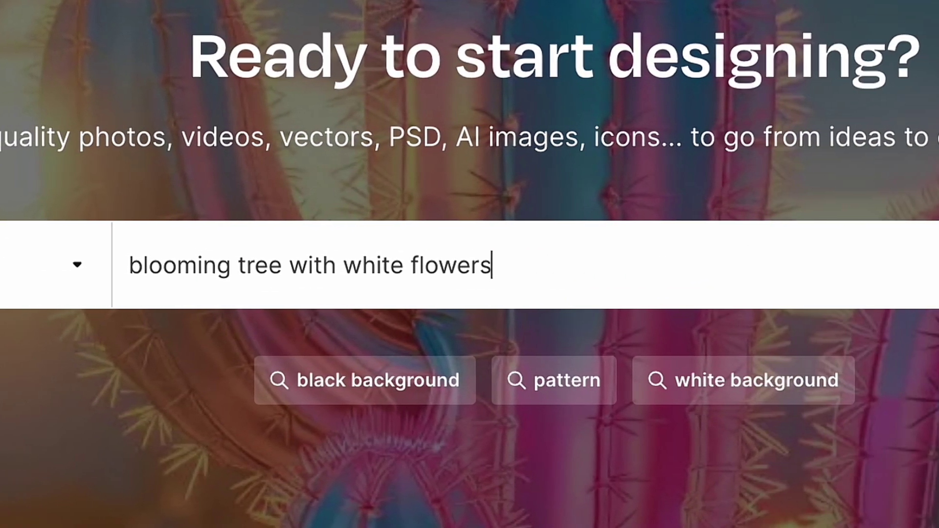
key(Return)
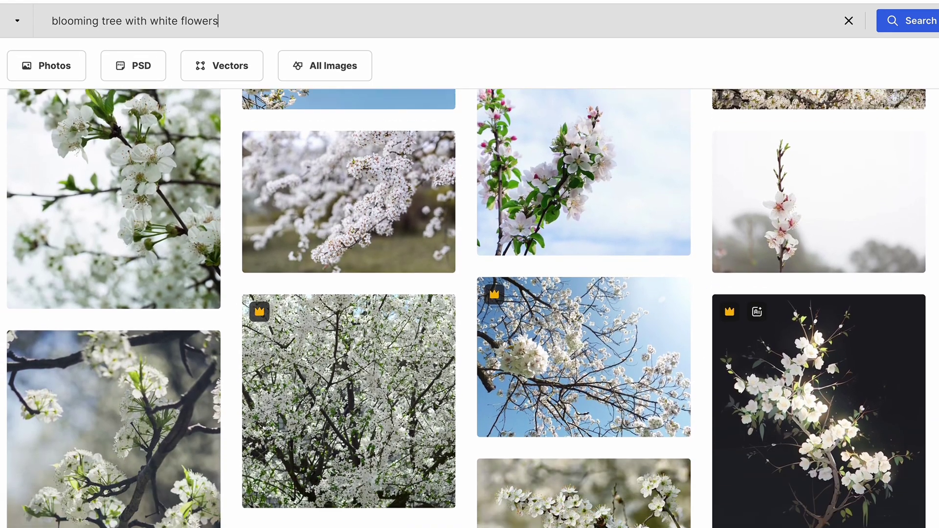
scroll(469, 293, down, 10)
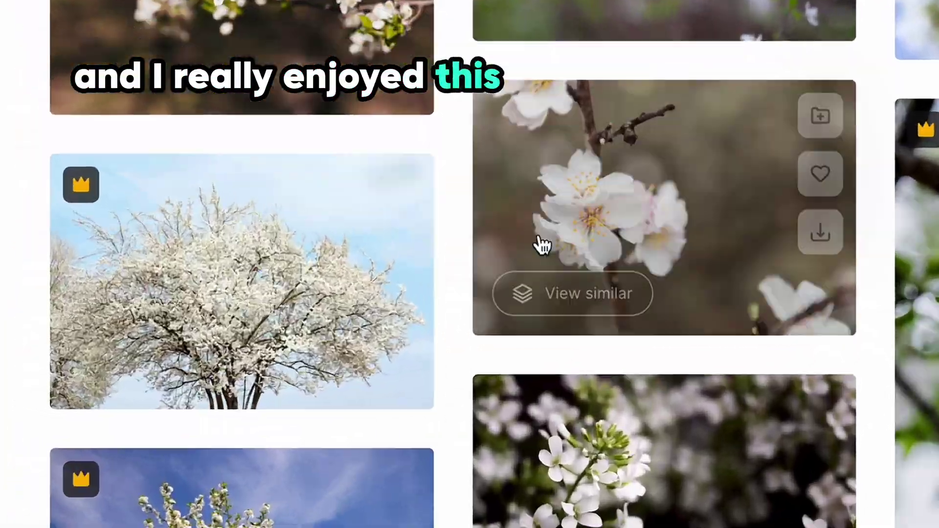
click(242, 282)
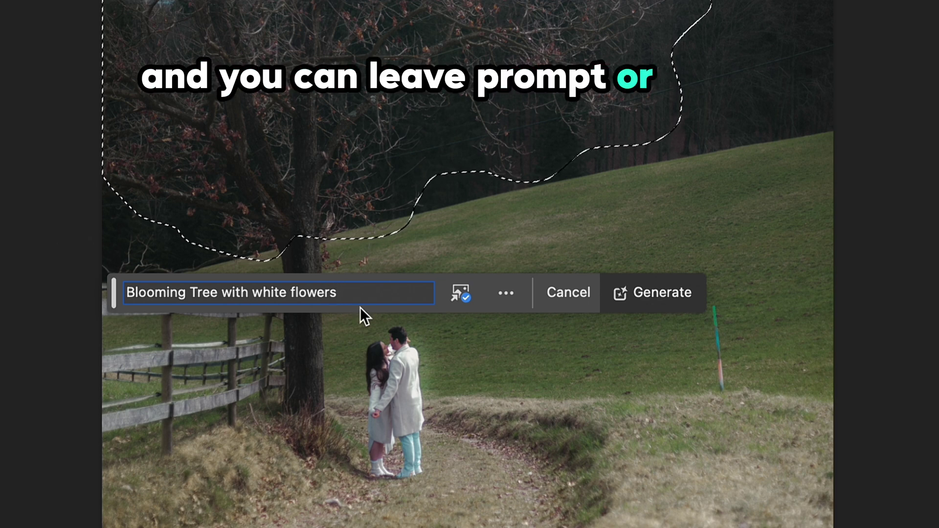
- Generate the blossom tree from the reference image and step through variations 2 and 3
click(679, 292)
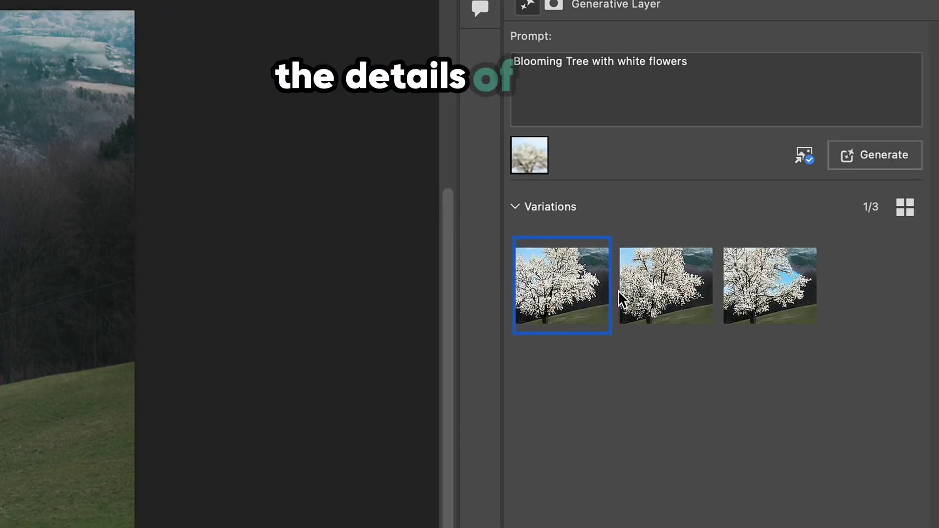
click(663, 294)
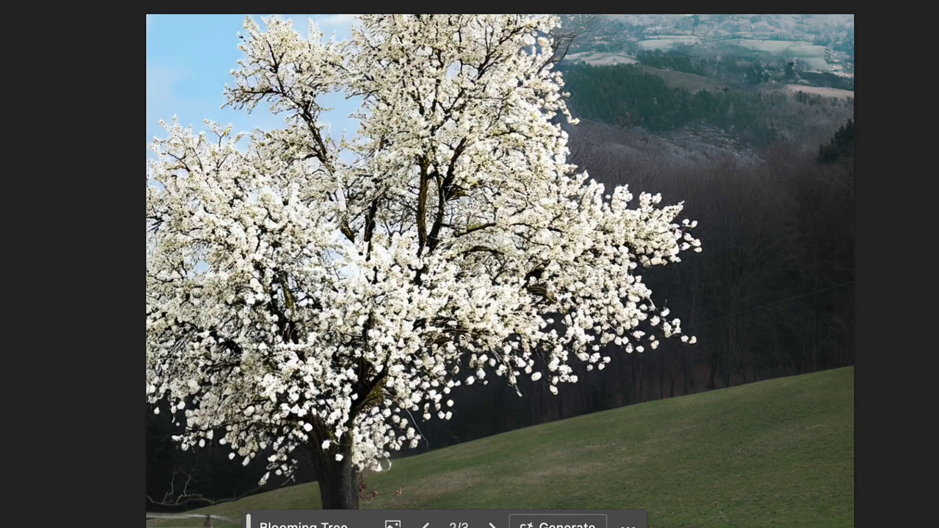
click(770, 286)
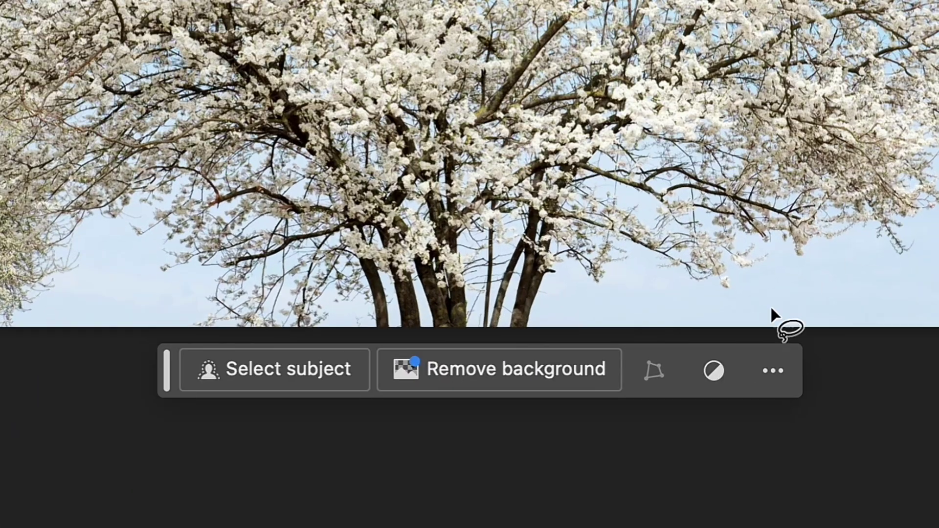
- Remove the sky from the reference tree photo and regenerate, raising the blossom variations to six
click(485, 372)
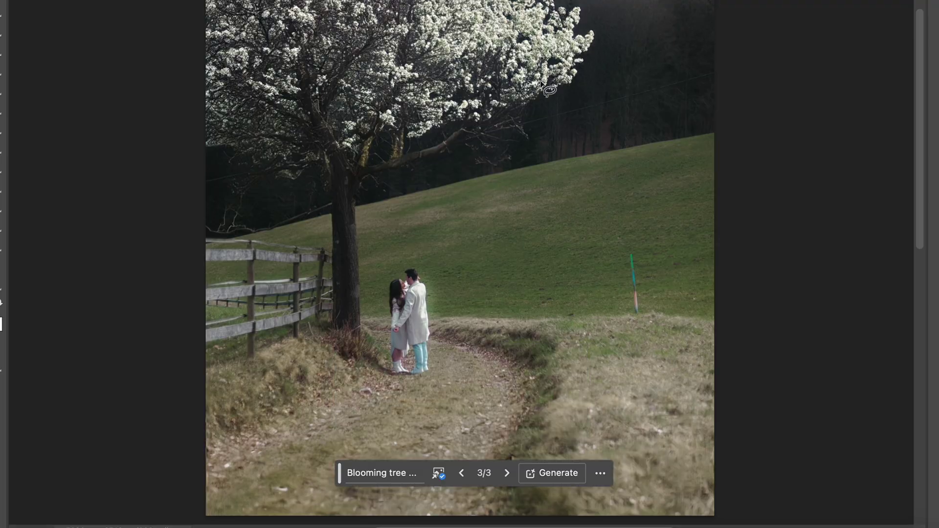
click(565, 467)
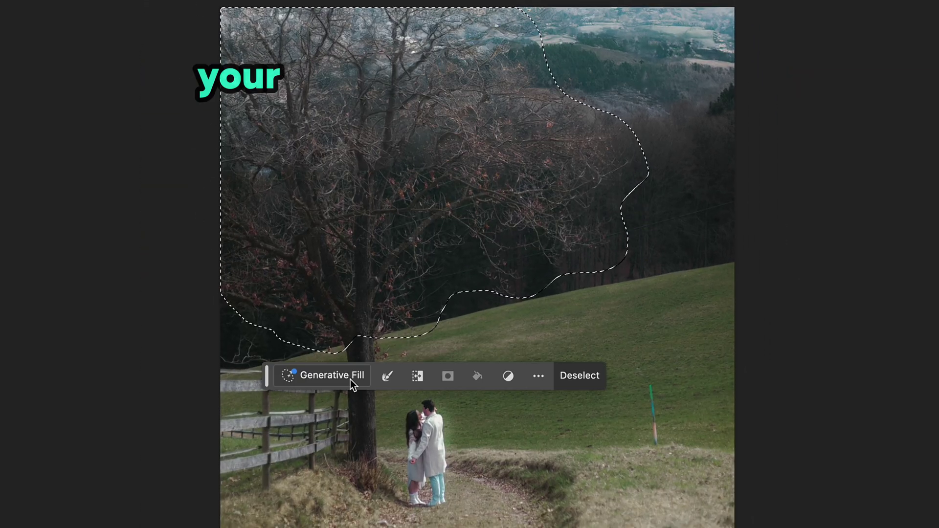
- Start Generative Fill on the bare tree with 'Blooming Tree with white flowers' and open reference image options
click(318, 376)
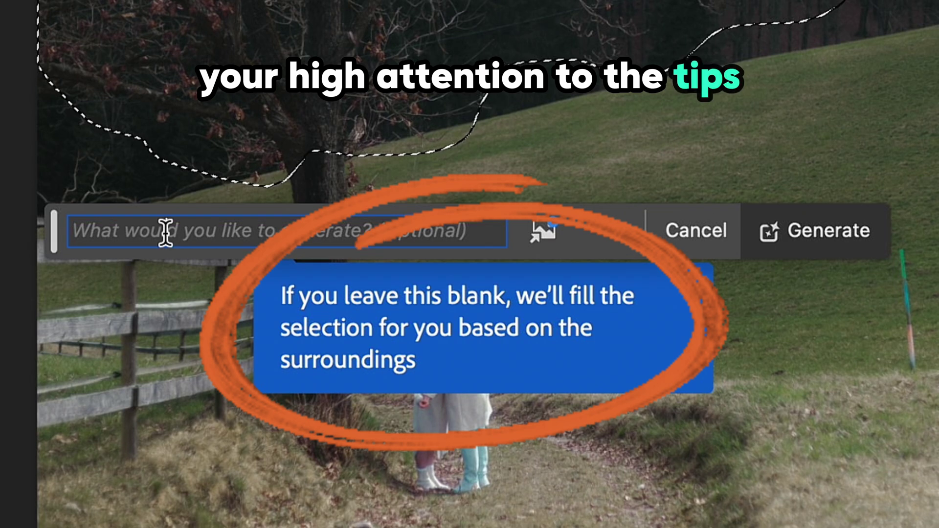
text(Blooming Tree with white flowers)
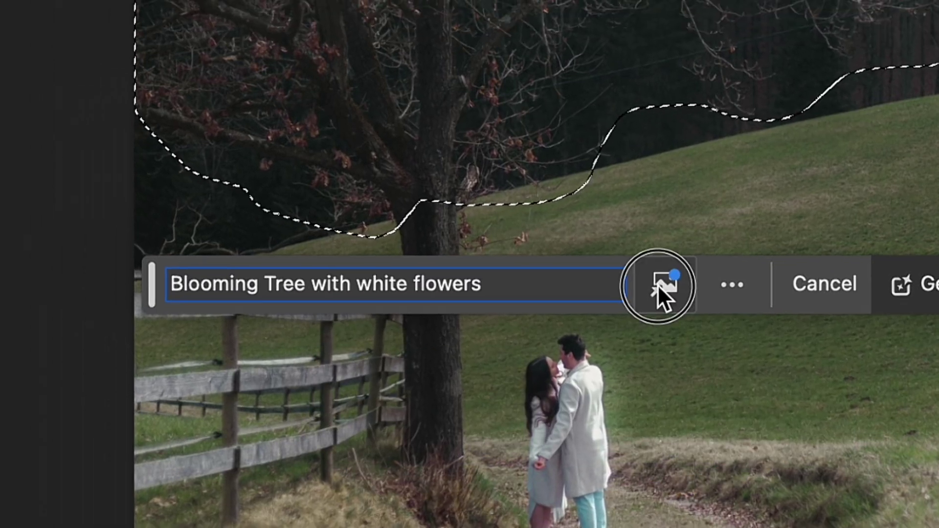
click(543, 231)
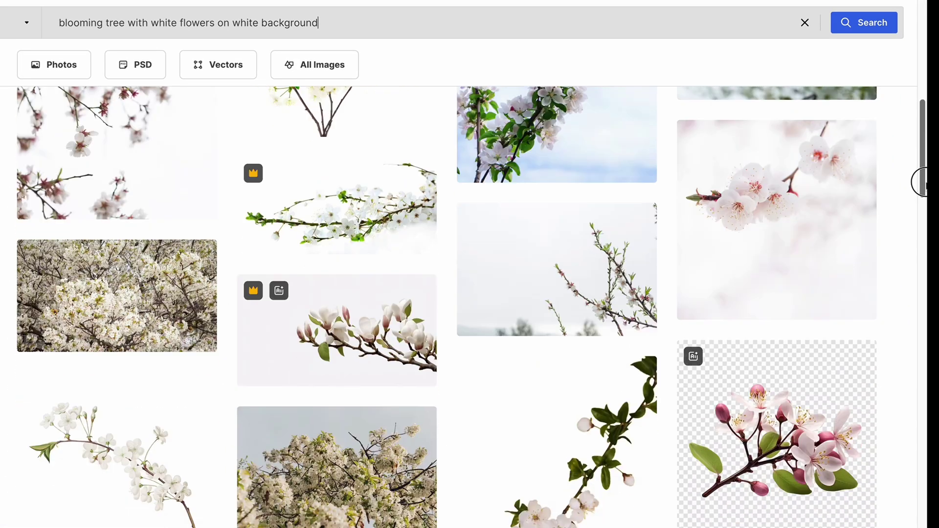
drag(919, 182, 921, 482)
scroll(757, 283, up, 10)
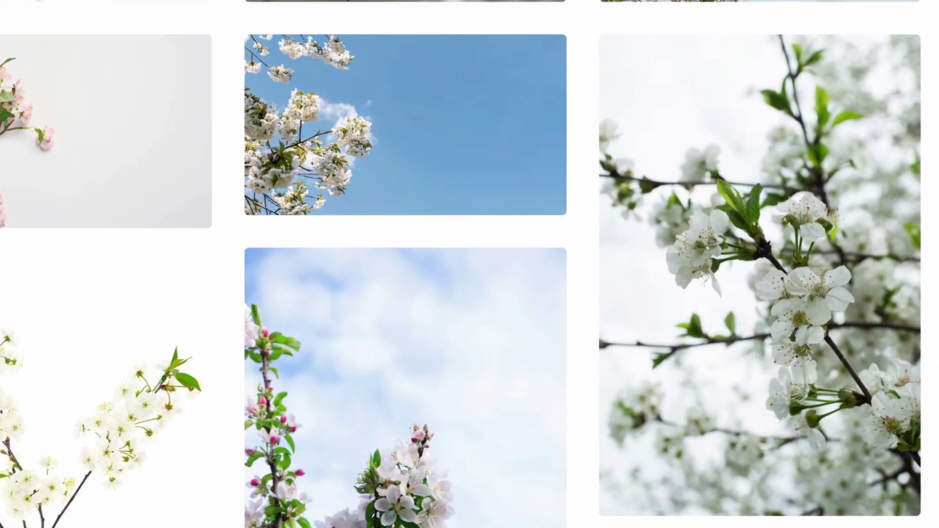
- Use apricot-blossom-flower-sky.jpg as the reference image, generate, and view the second variation
mouse_move(854, 260)
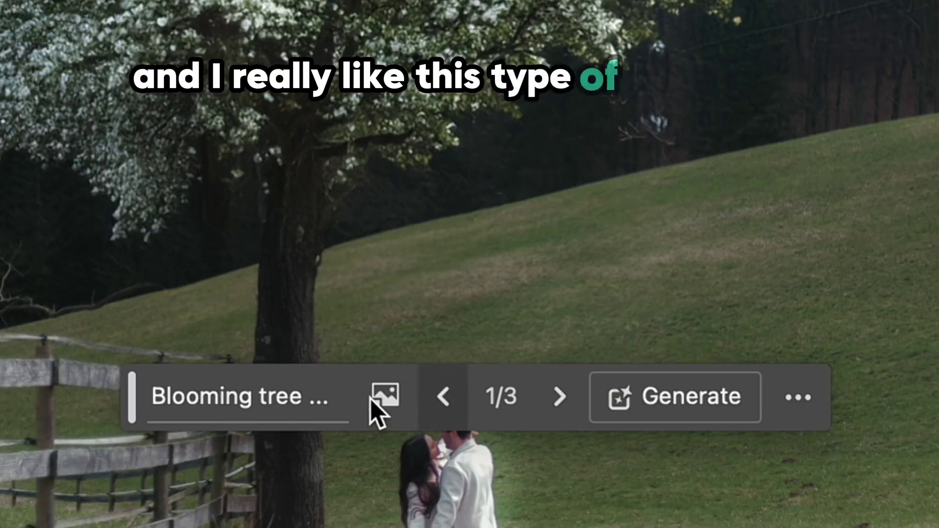
click(382, 399)
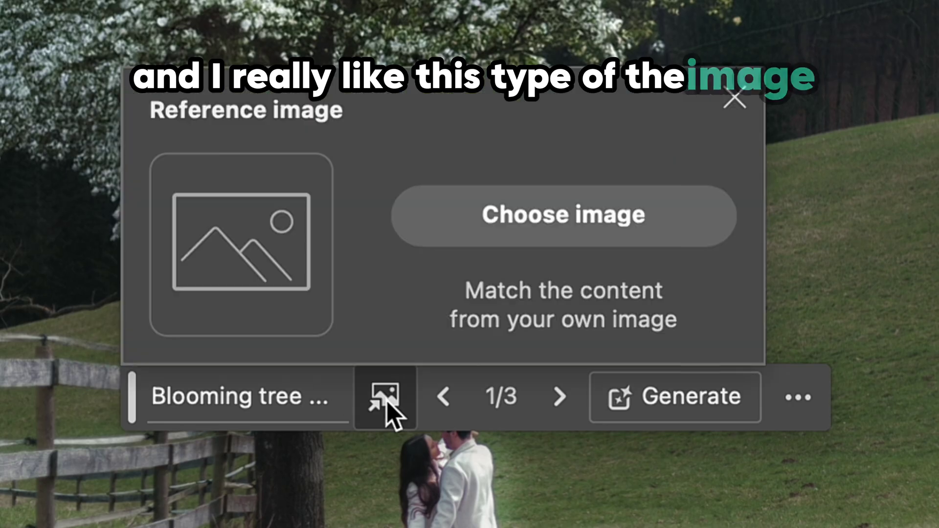
click(497, 233)
click(154, 146)
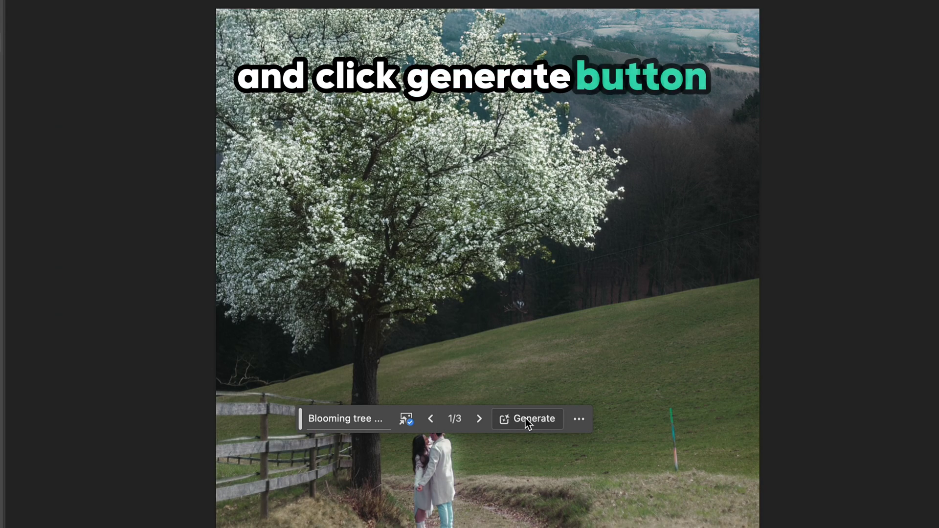
click(528, 422)
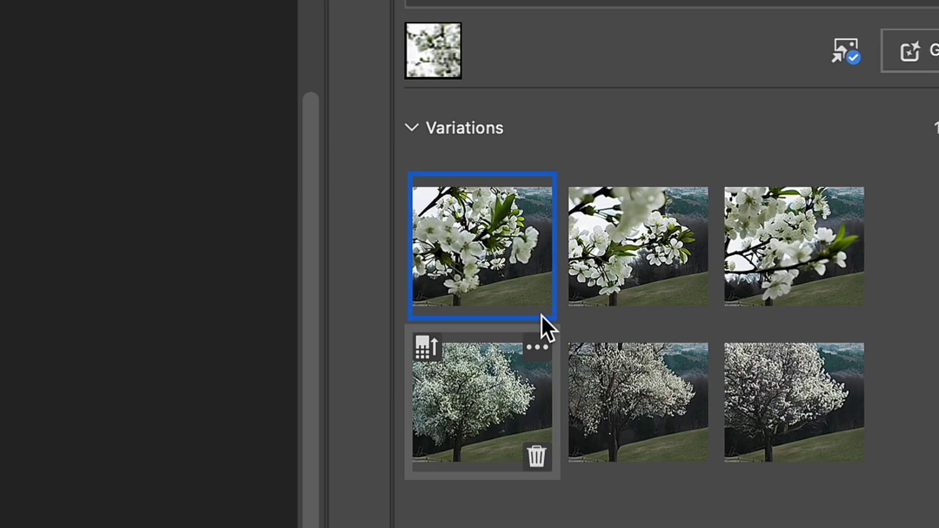
click(636, 244)
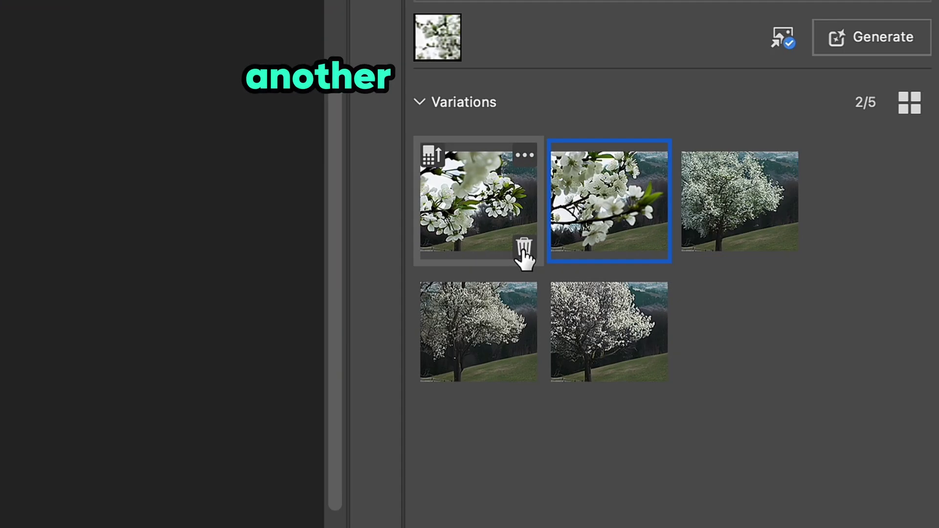
- Delete two unwanted tree variations, enhance detail on the chosen one, and generate similar variations
click(523, 251)
click(524, 251)
click(523, 251)
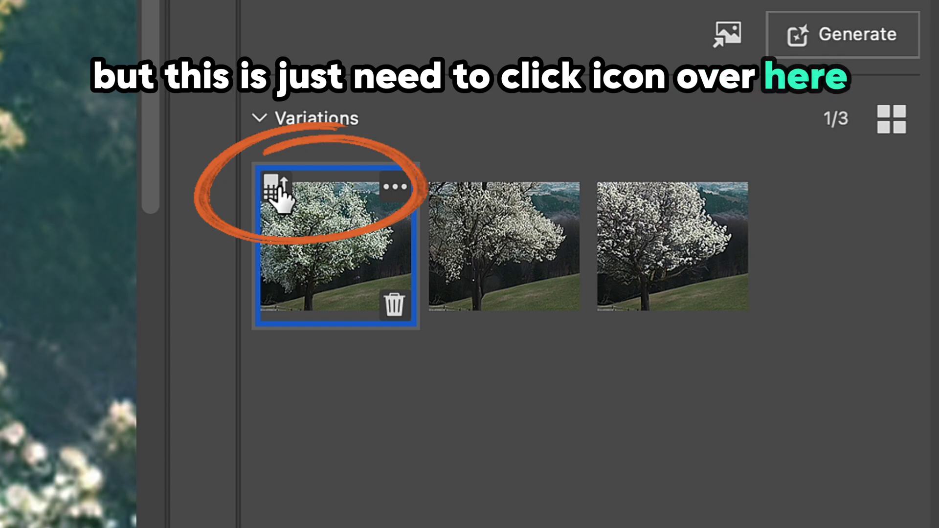
click(277, 186)
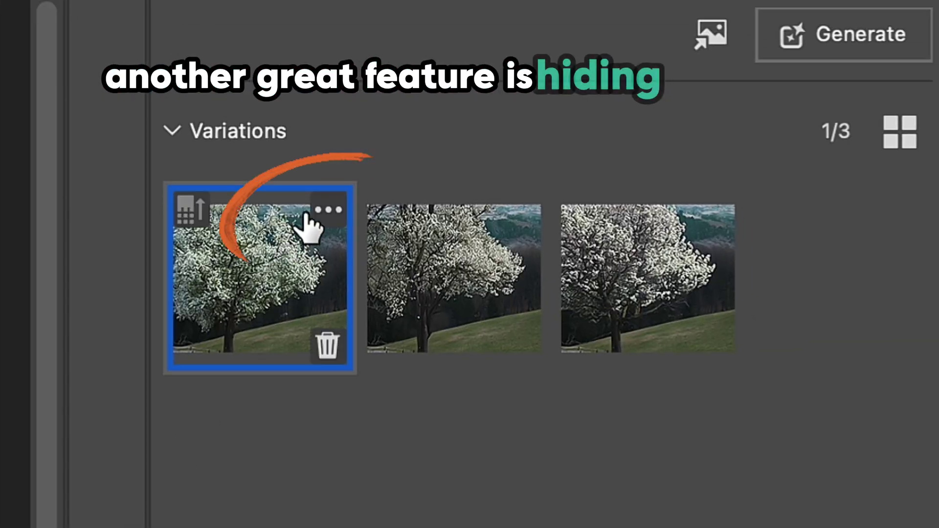
click(326, 211)
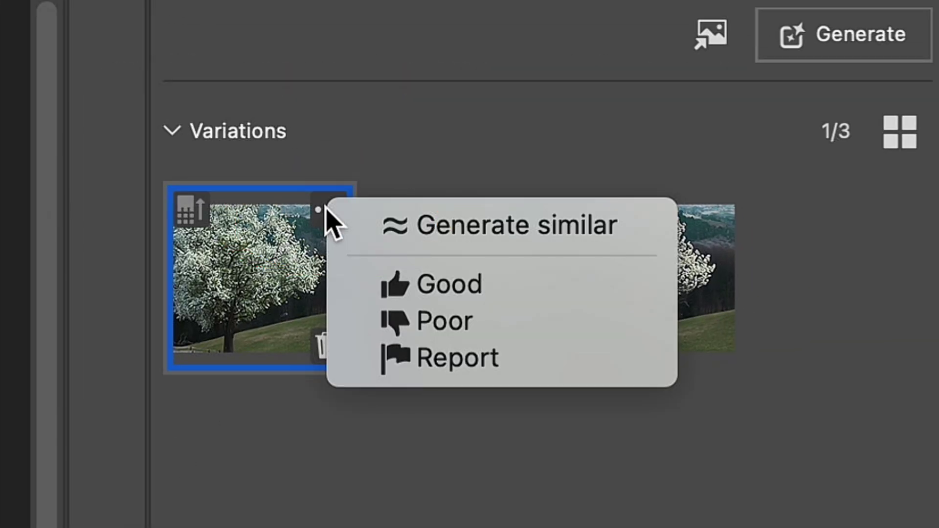
click(474, 238)
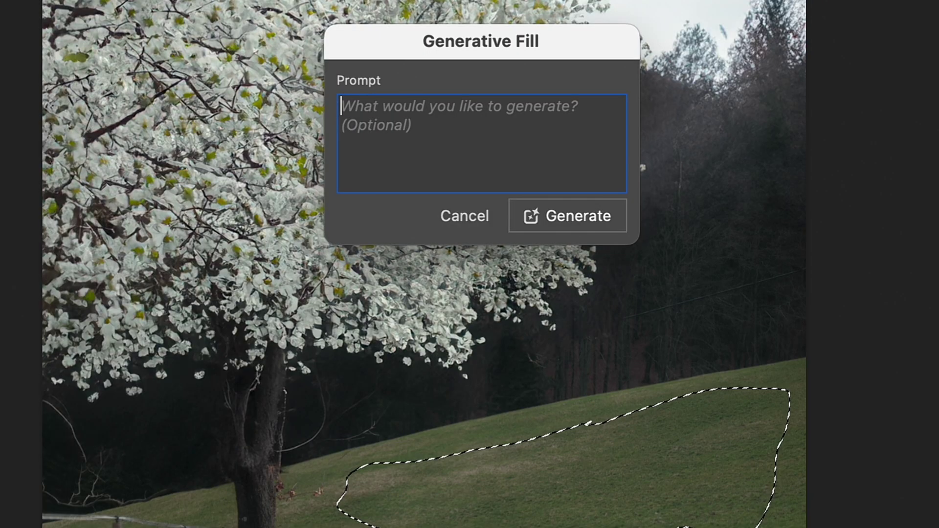
- Enter the prompt 'sheeps' and generate sheep in the selected field area
text(sheeps)
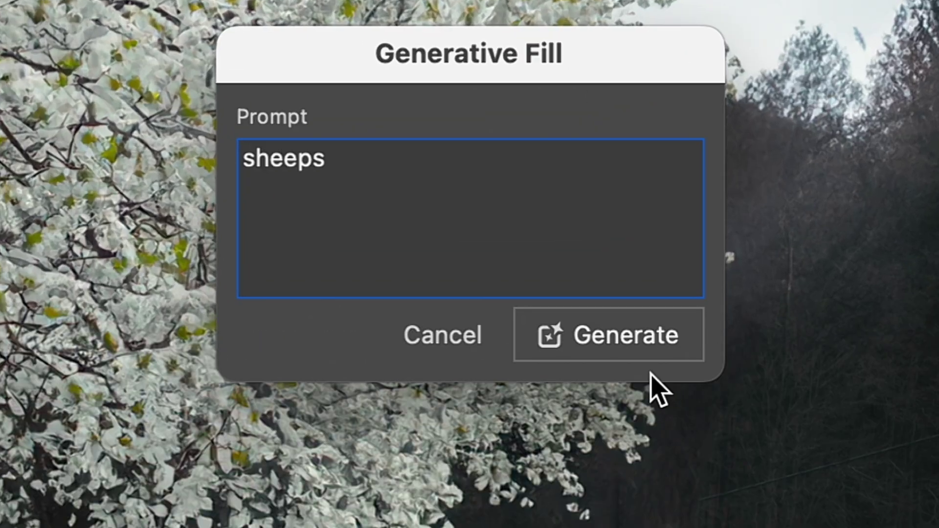
click(636, 349)
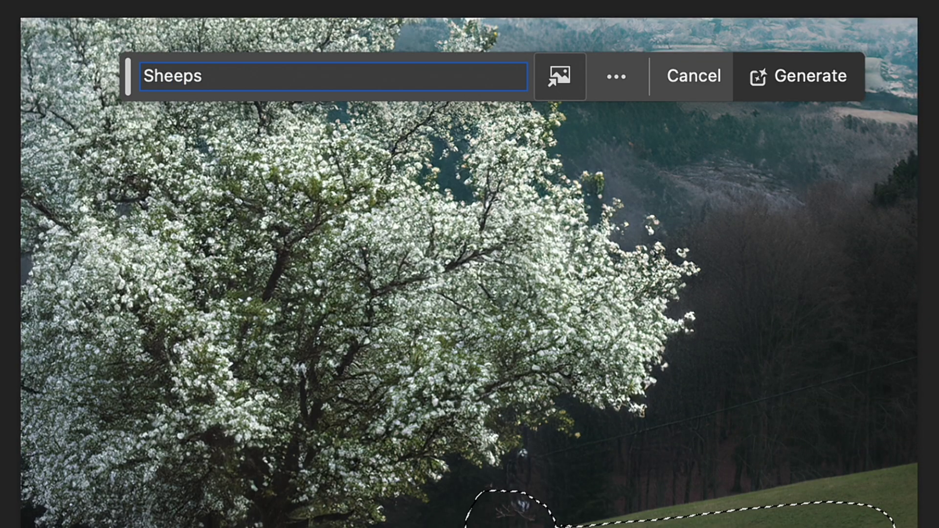
- Generate the 'Sheeps' fill on the selected hillside patch
click(819, 73)
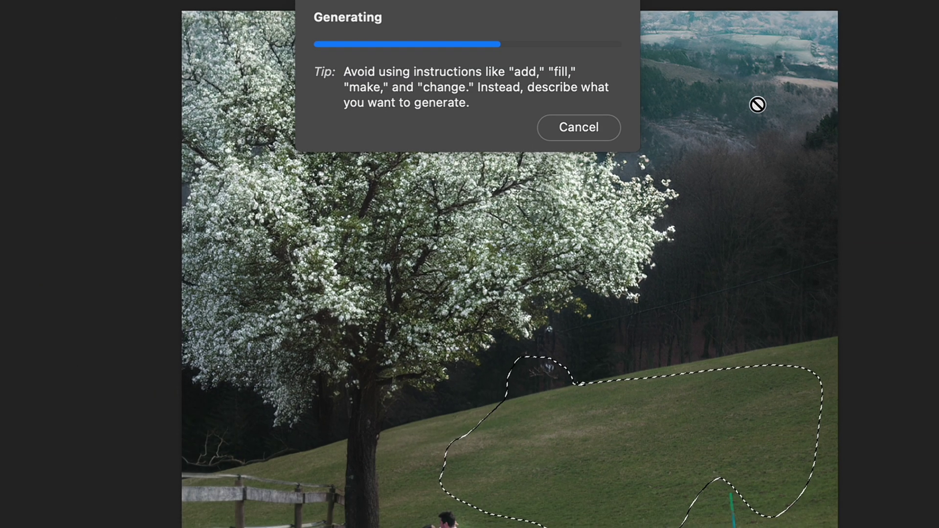